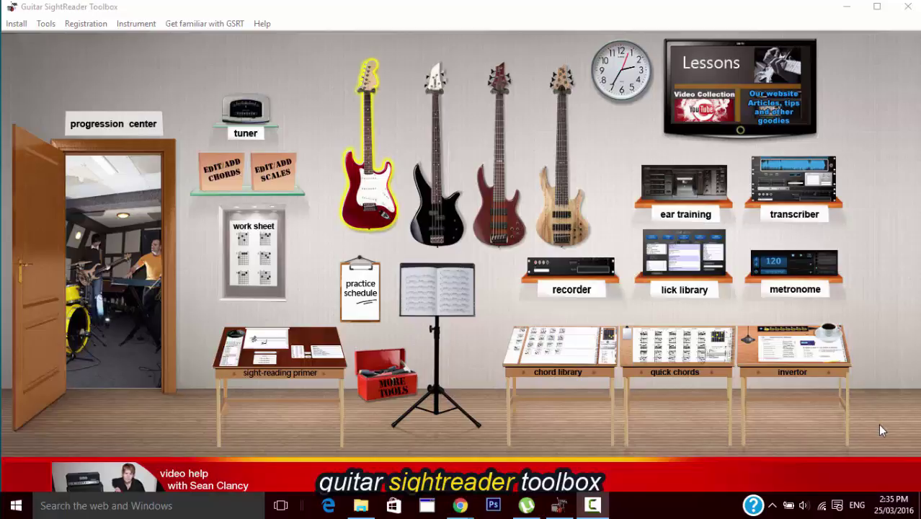
# - Open Melodies for Intervals in the ear training suite, play and stop the ascending minor 2 song example, and close it
pyautogui.click(698, 186)
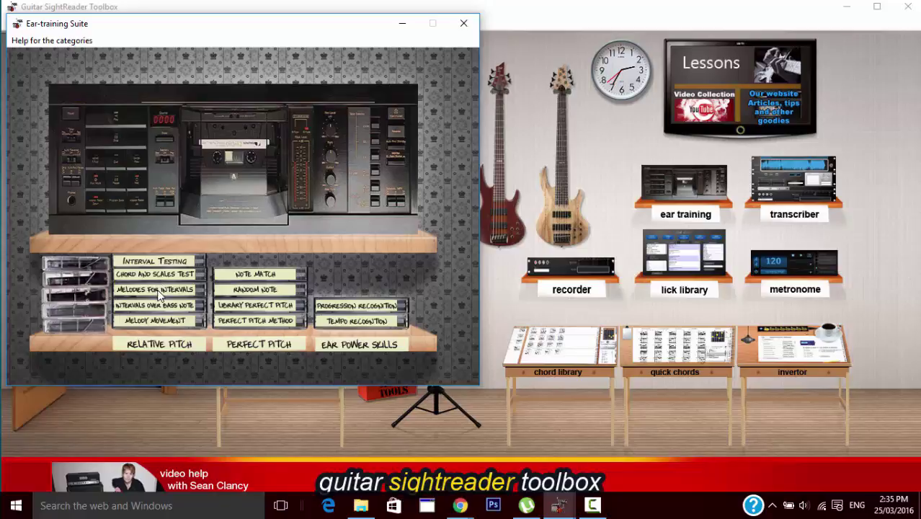
pyautogui.click(157, 289)
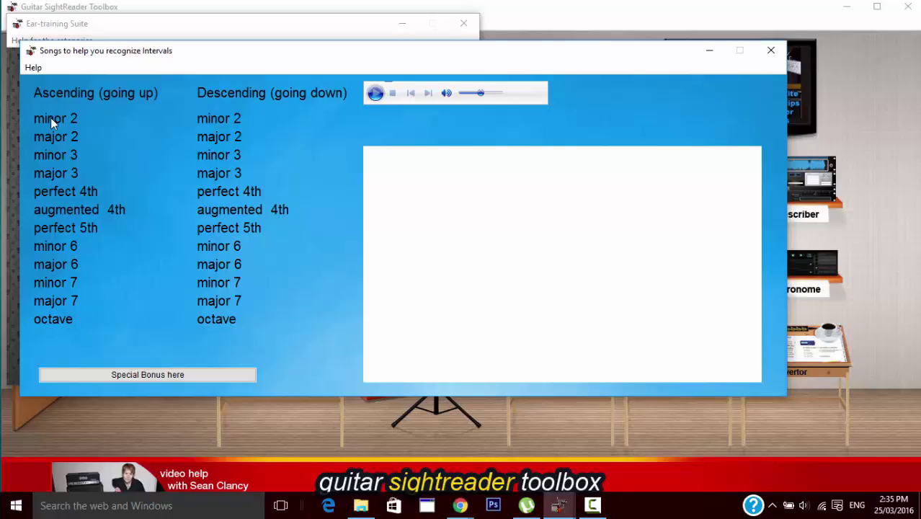
pyautogui.click(50, 118)
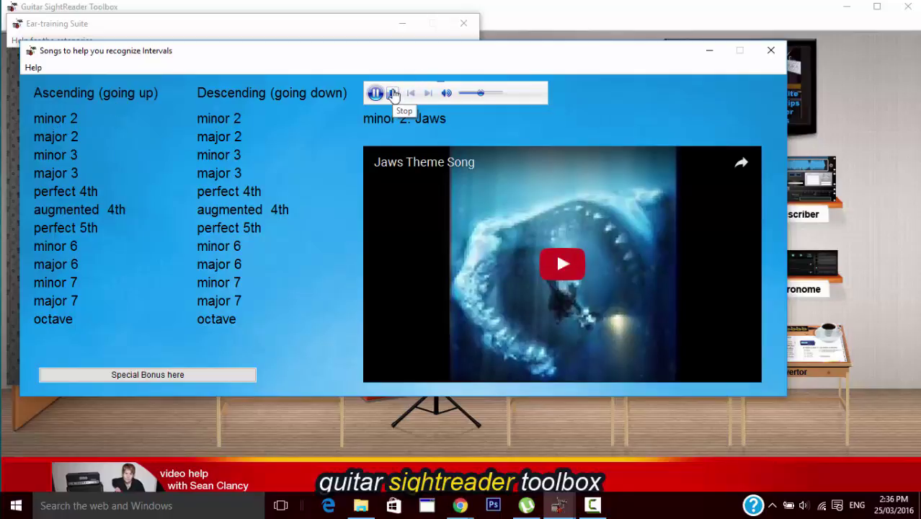
pyautogui.click(393, 94)
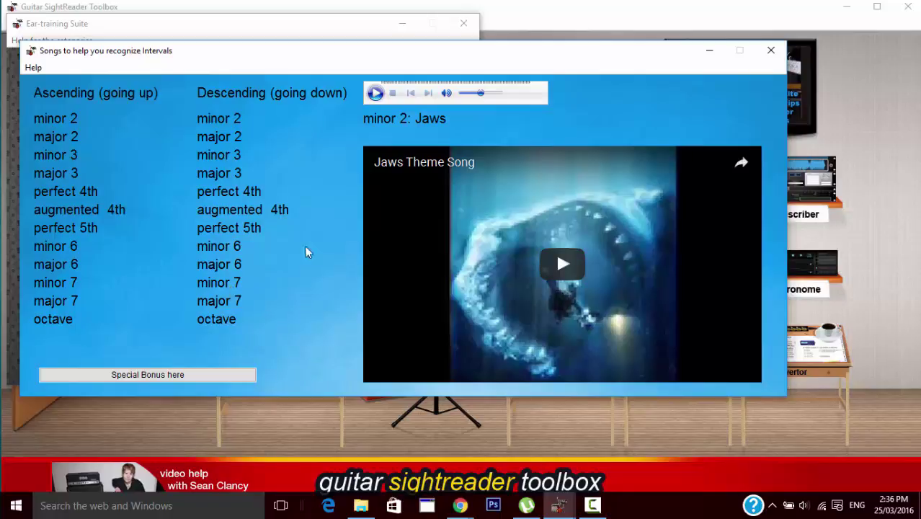
pyautogui.click(771, 50)
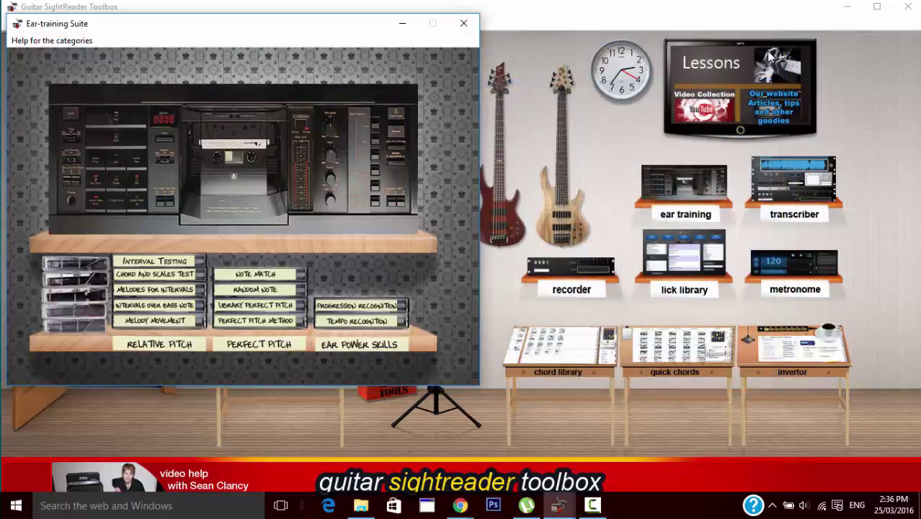
# - Open the Interval Testing exercise, review its interval lists and root note options, and close it
pyautogui.click(166, 262)
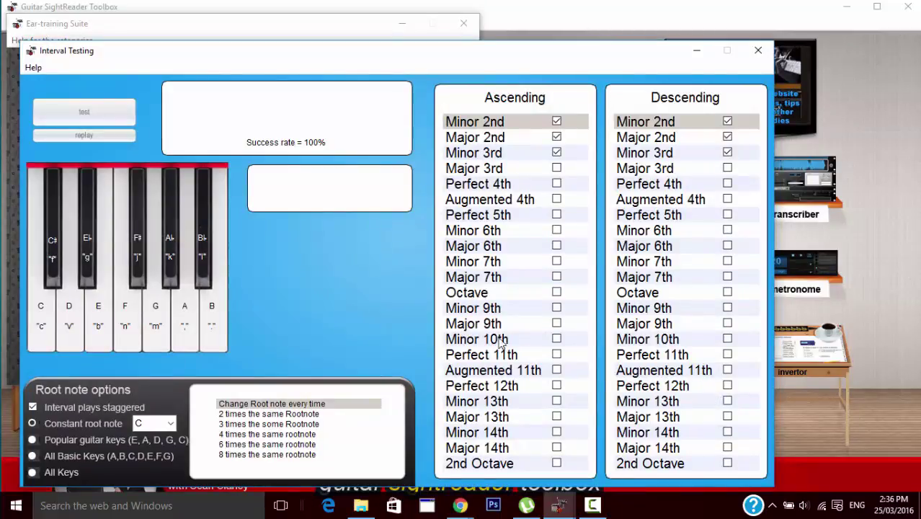
pyautogui.click(33, 405)
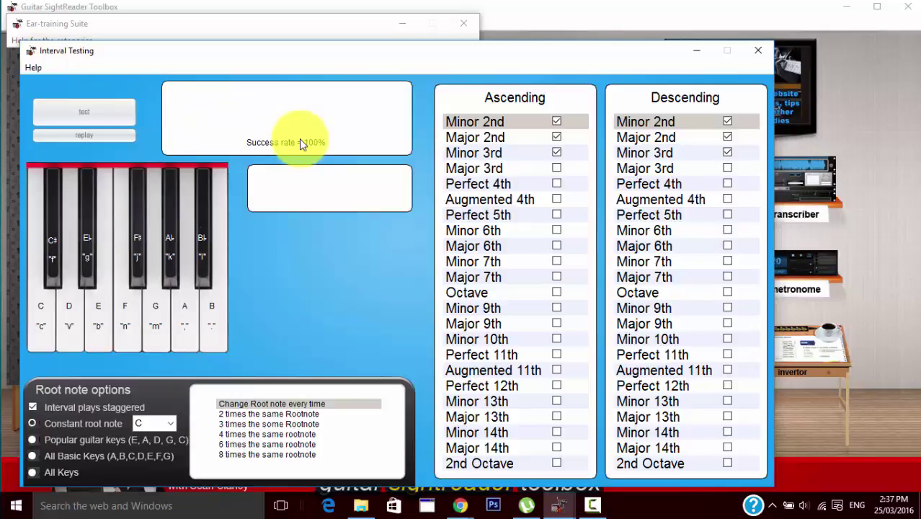
pyautogui.click(760, 51)
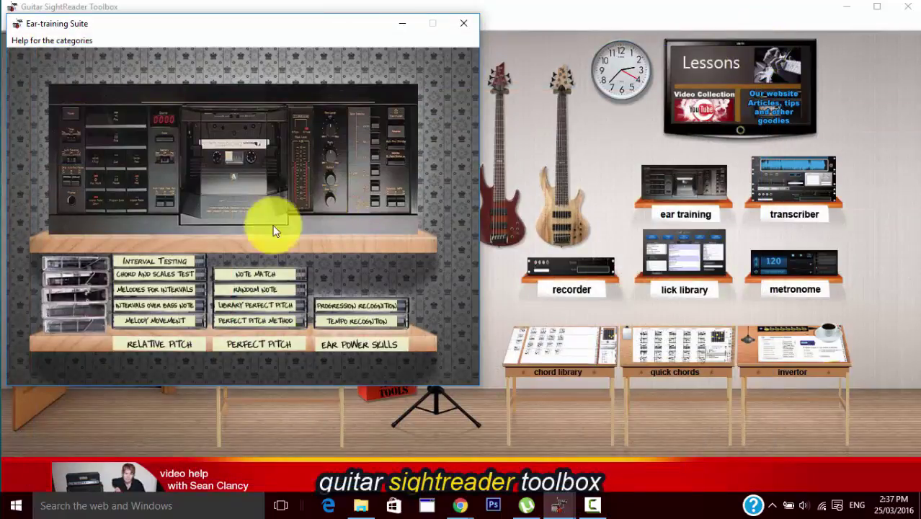
# - Open the Melody Movement exercise and enable the upward Major 3rd and Perfect 4th intervals
pyautogui.click(149, 318)
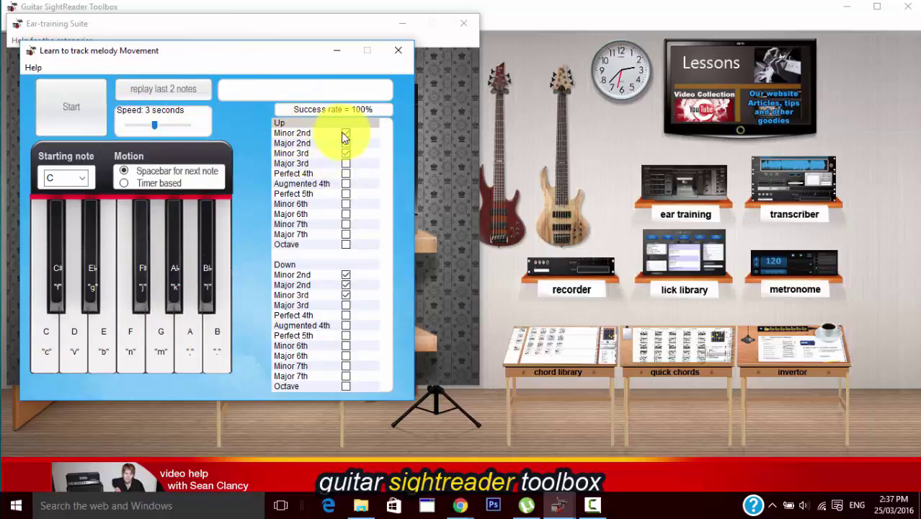
pyautogui.click(346, 164)
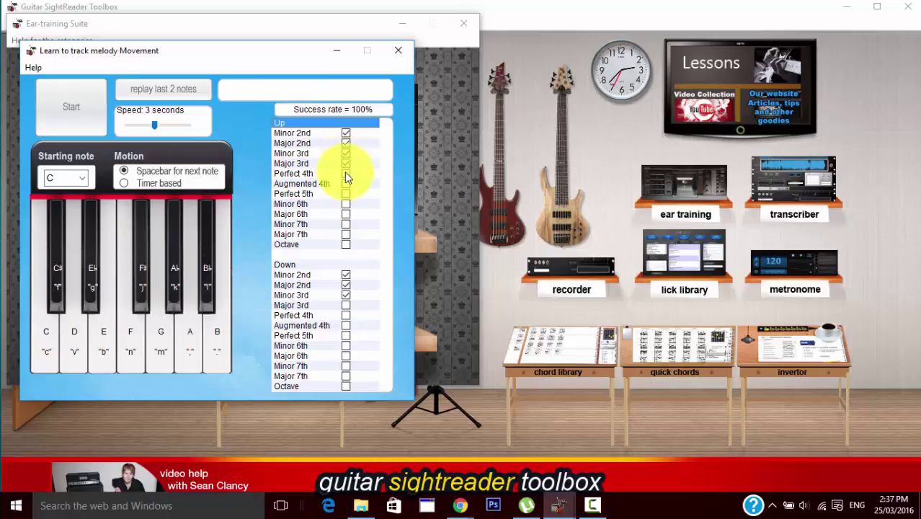
pyautogui.click(345, 174)
pyautogui.click(346, 134)
pyautogui.click(346, 134)
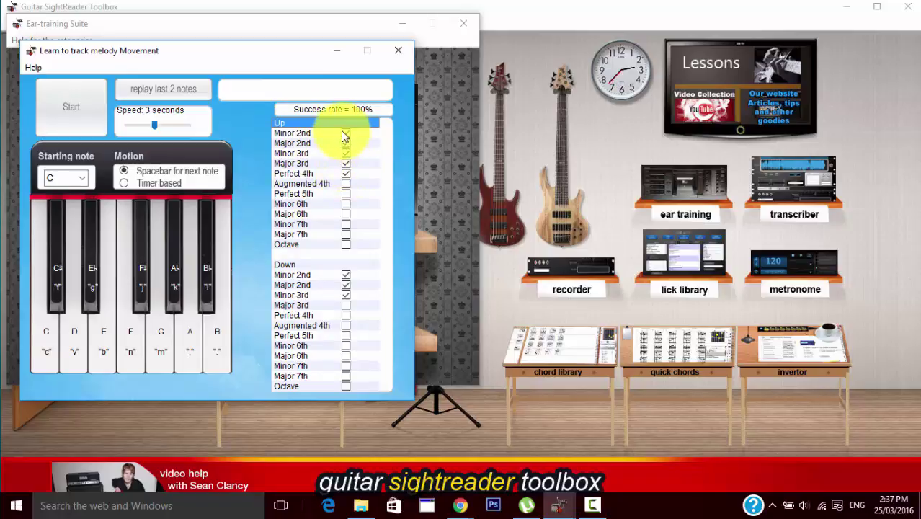
# - Try the upward Minor 2nd, Major 2nd and Minor 3rd entries, check the help options, and close the melody movement exercise
pyautogui.click(294, 137)
pyautogui.click(295, 146)
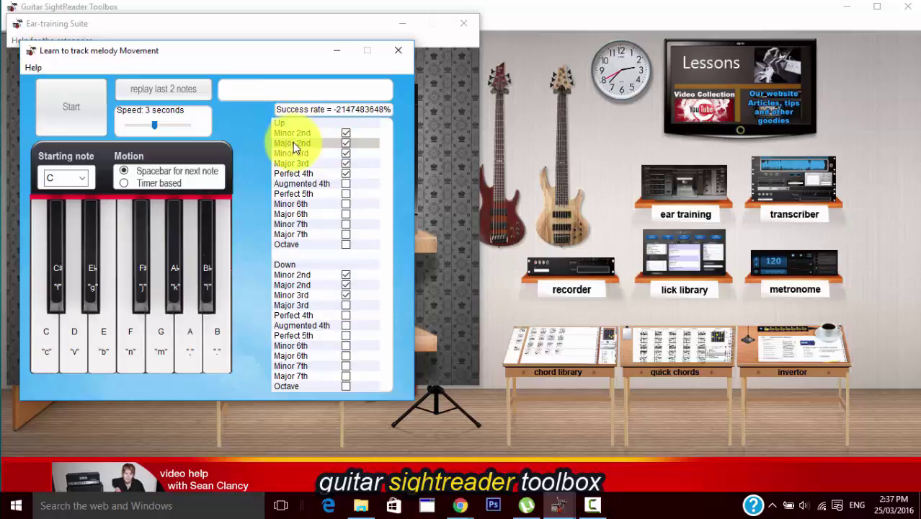
pyautogui.click(293, 150)
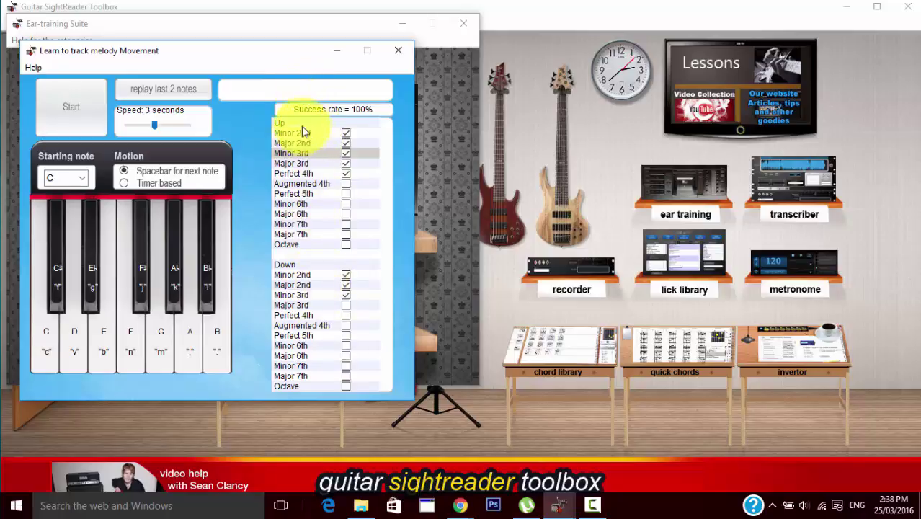
pyautogui.click(30, 67)
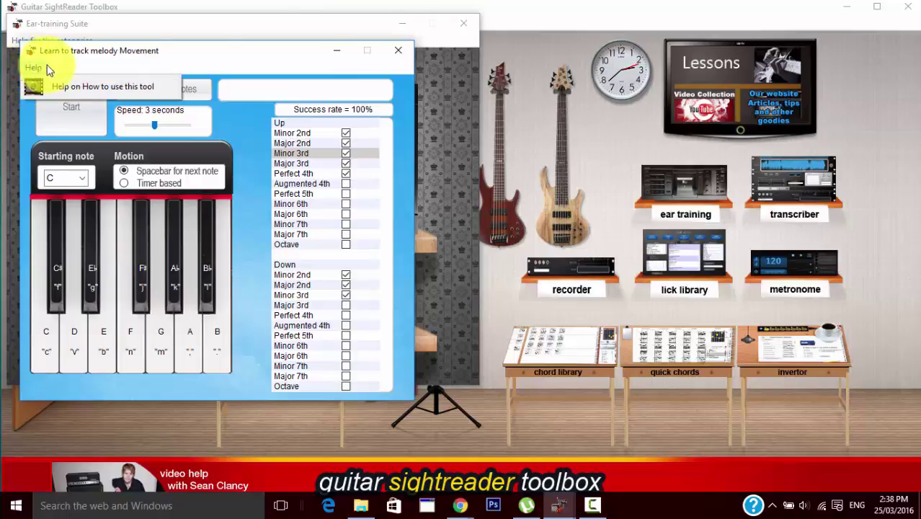
pyautogui.click(398, 50)
pyautogui.click(398, 50)
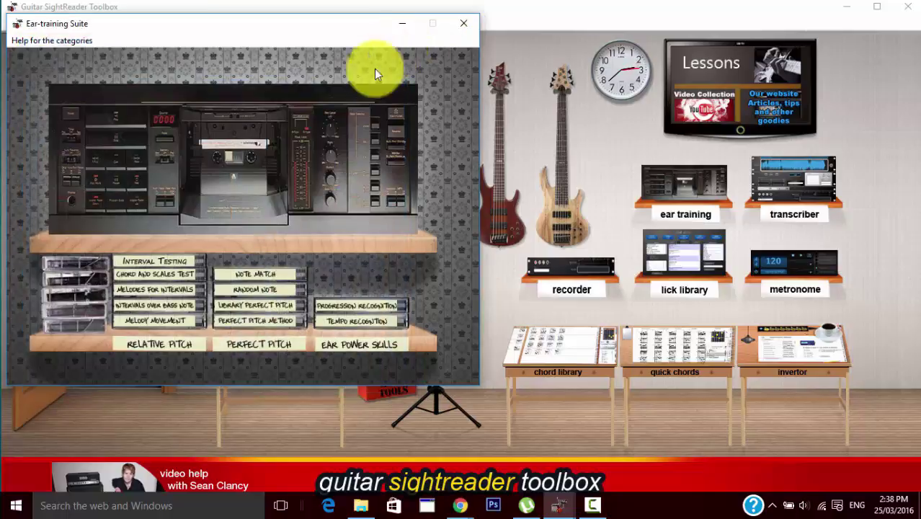
# - Open the Intervals over Bass Note exercise, include Minor 3rd in the tested intervals, and close the exercise
pyautogui.click(153, 303)
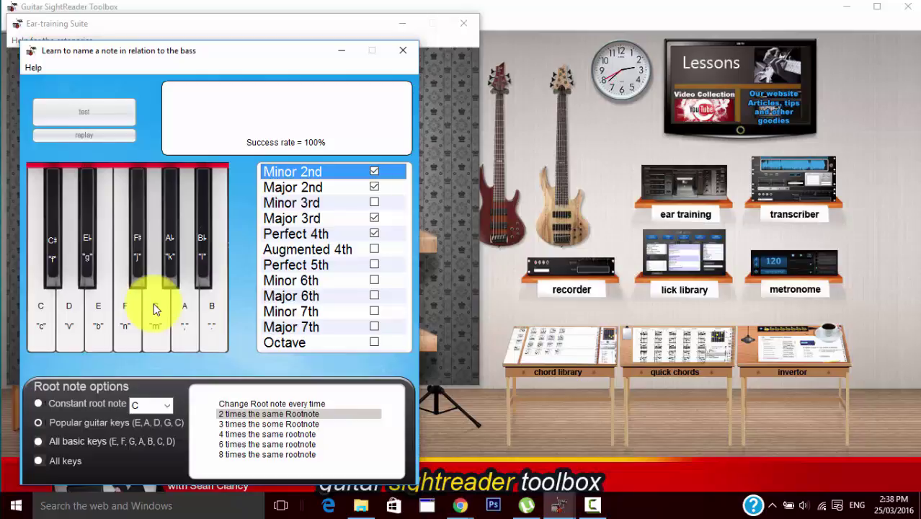
pyautogui.click(154, 303)
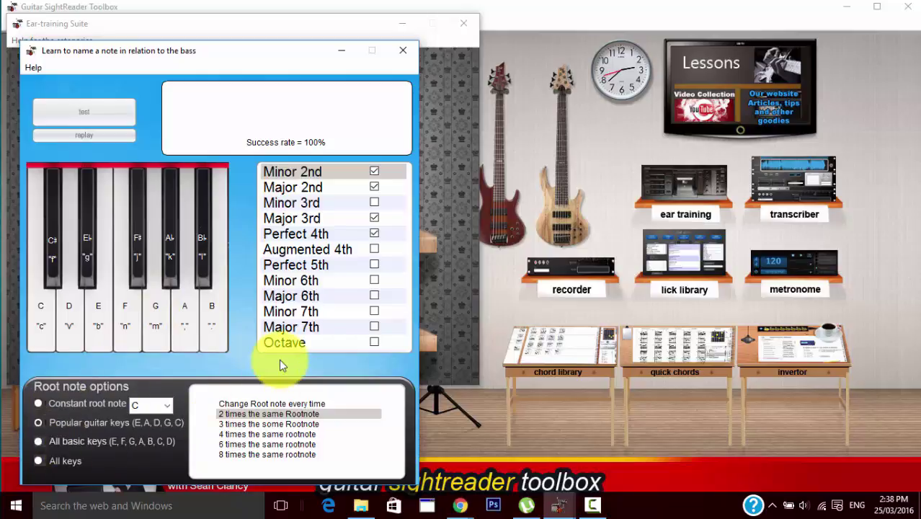
pyautogui.click(374, 202)
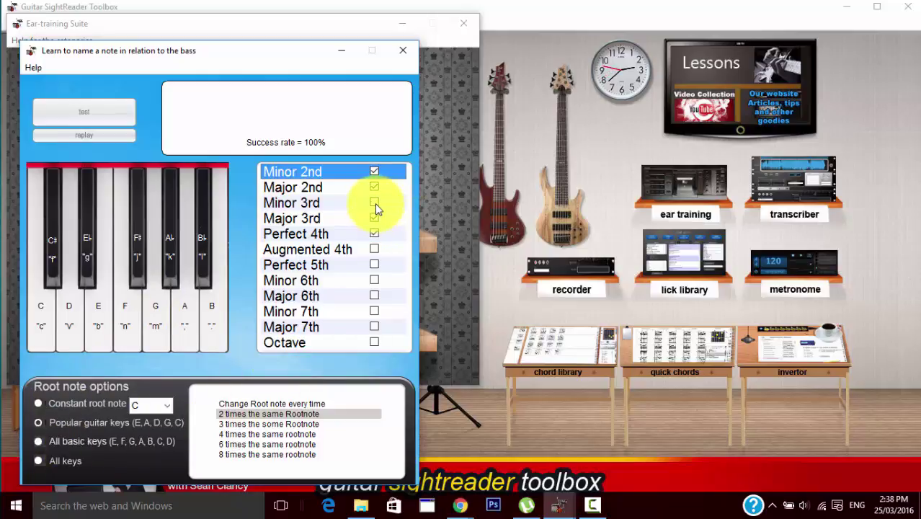
pyautogui.click(373, 205)
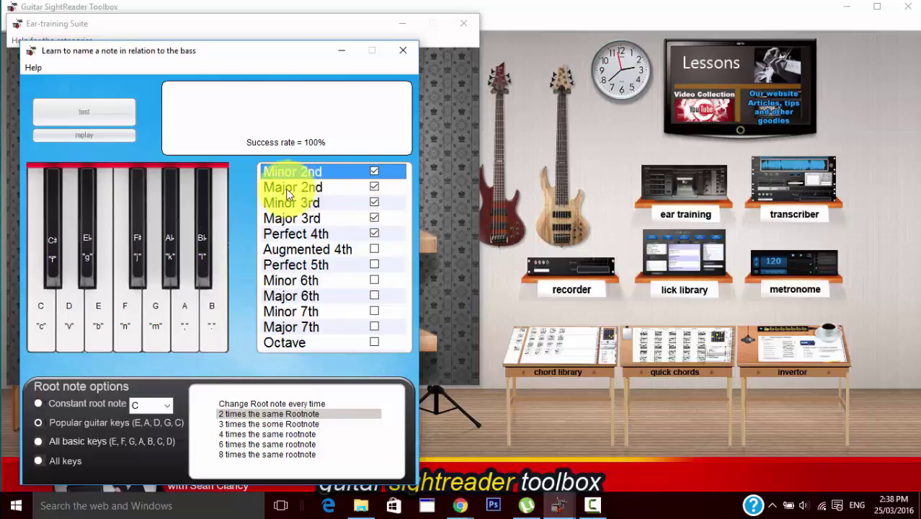
pyautogui.click(136, 295)
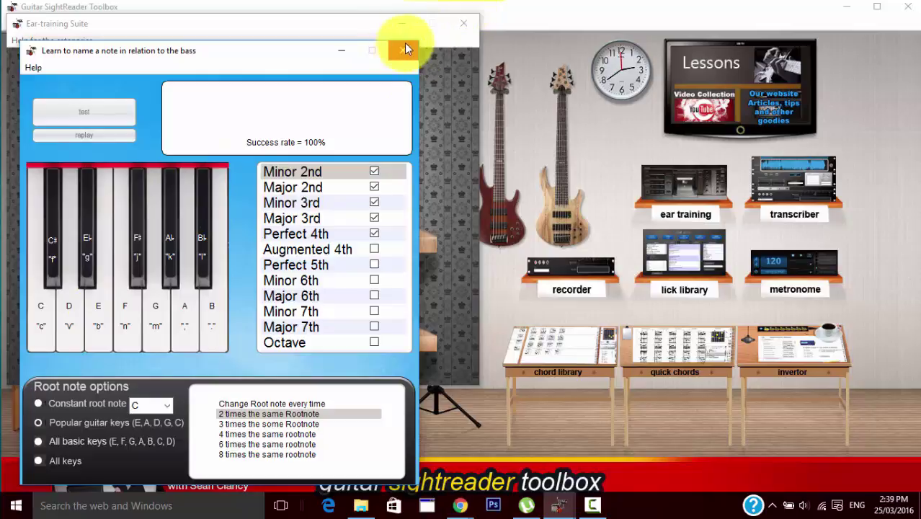
pyautogui.click(404, 49)
# - Open the Chord and Scales Test, view the chord list, and add the Major, Lydian, Mixolydian and Locrian scales to the test
pyautogui.click(159, 278)
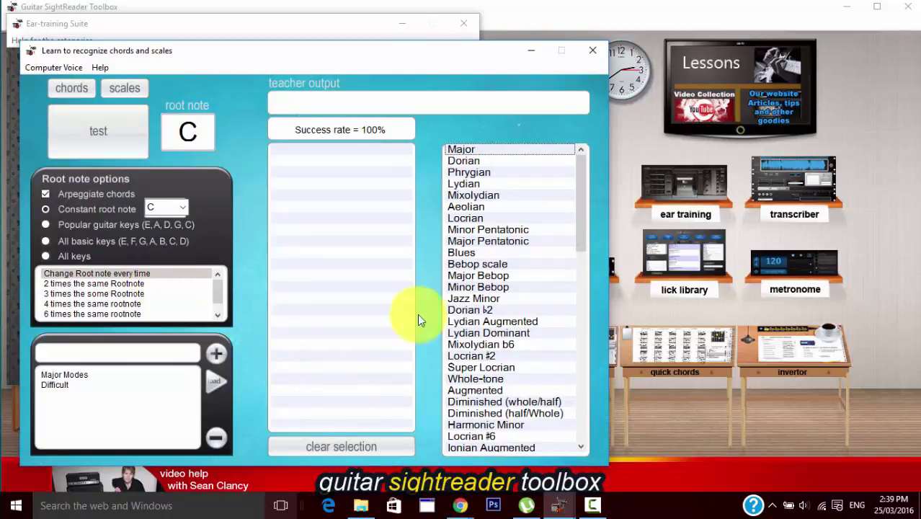
pyautogui.click(83, 101)
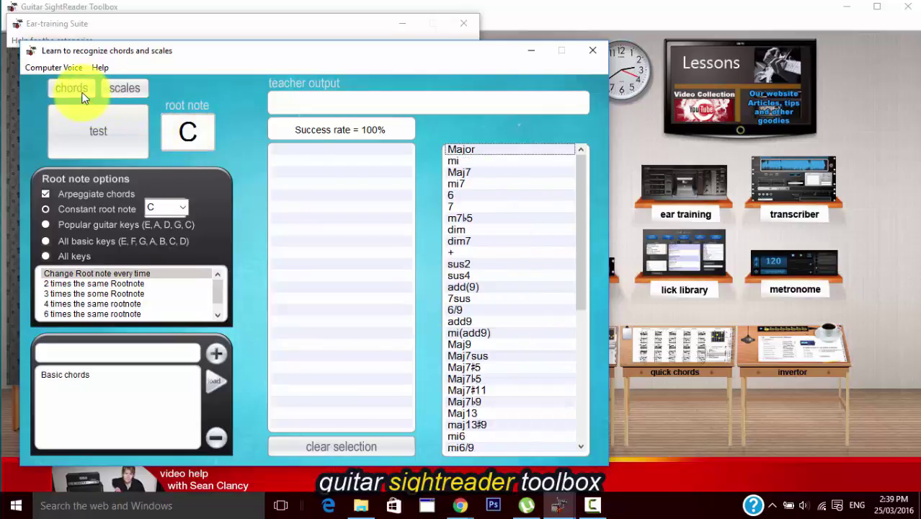
pyautogui.click(112, 91)
pyautogui.click(462, 149)
pyautogui.click(461, 184)
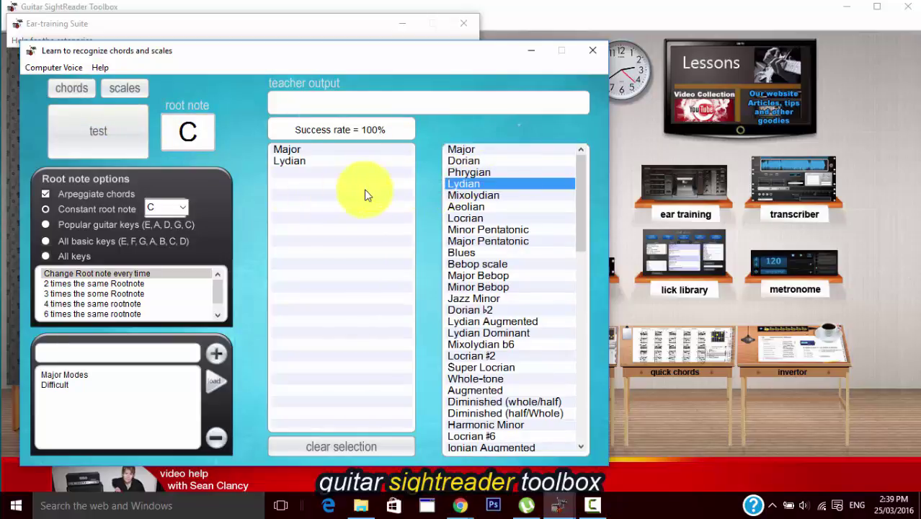
pyautogui.click(481, 193)
pyautogui.click(465, 217)
# - Run the scale test with Locrian as the answer and check the computer voice options
pyautogui.click(137, 134)
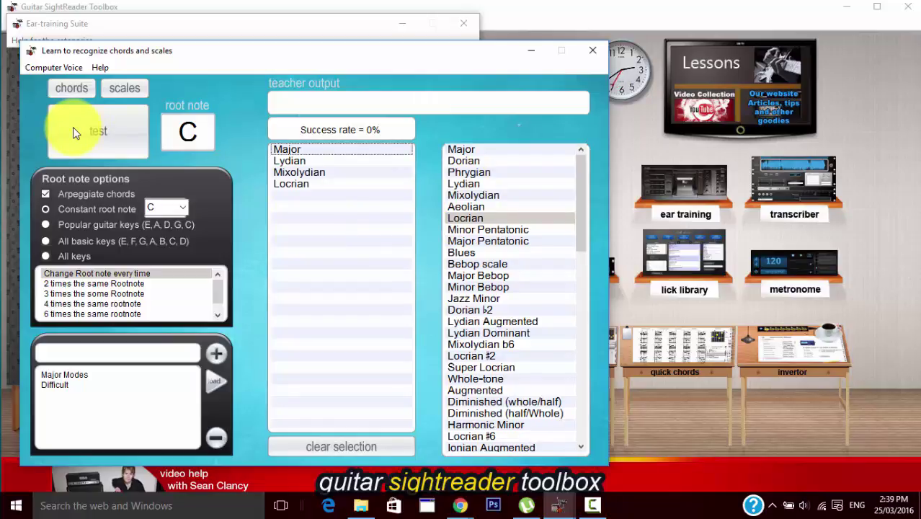
pyautogui.click(279, 183)
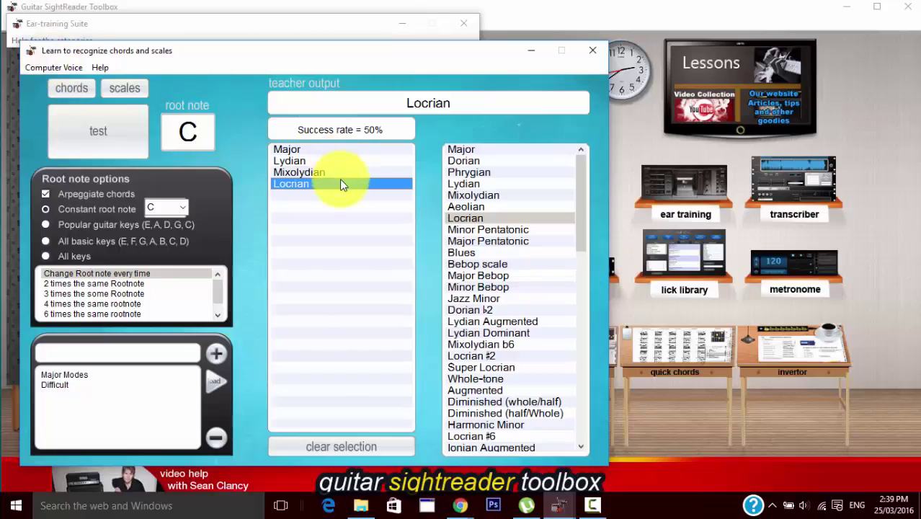
pyautogui.click(47, 66)
pyautogui.click(45, 84)
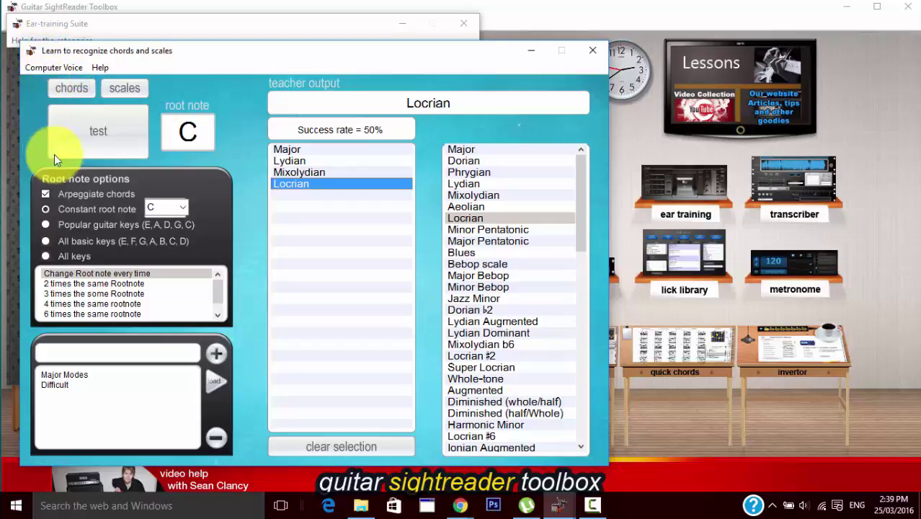
# - Load the saved Difficult scale set followed by the Major Modes set, and close the chord and scale test
pyautogui.click(85, 375)
pyautogui.click(73, 384)
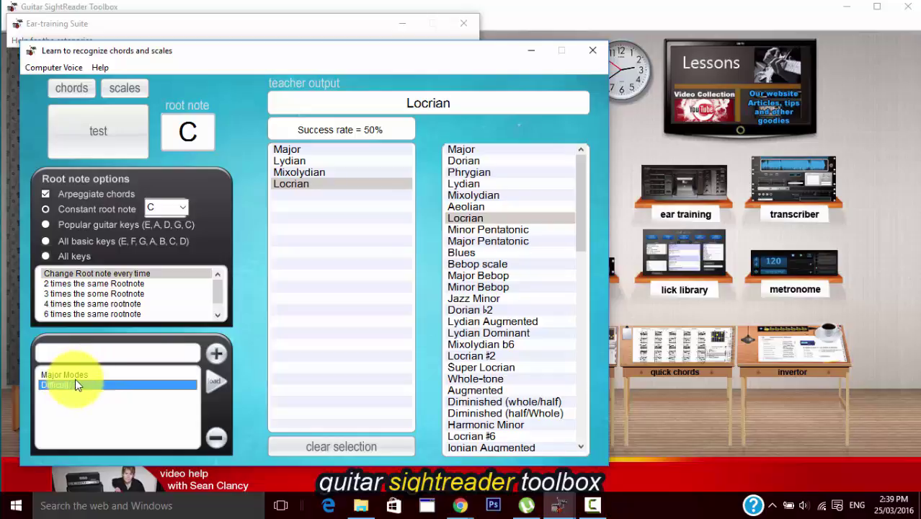
pyautogui.click(212, 378)
pyautogui.click(143, 375)
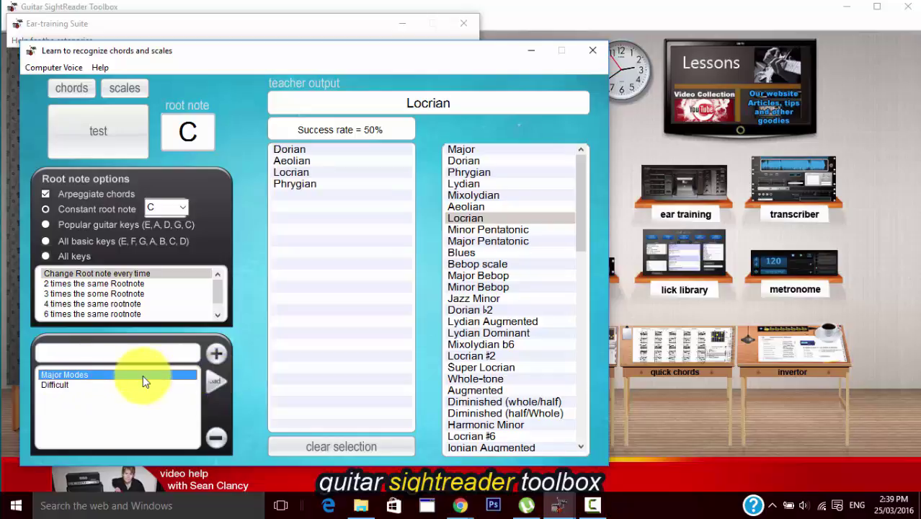
pyautogui.click(206, 377)
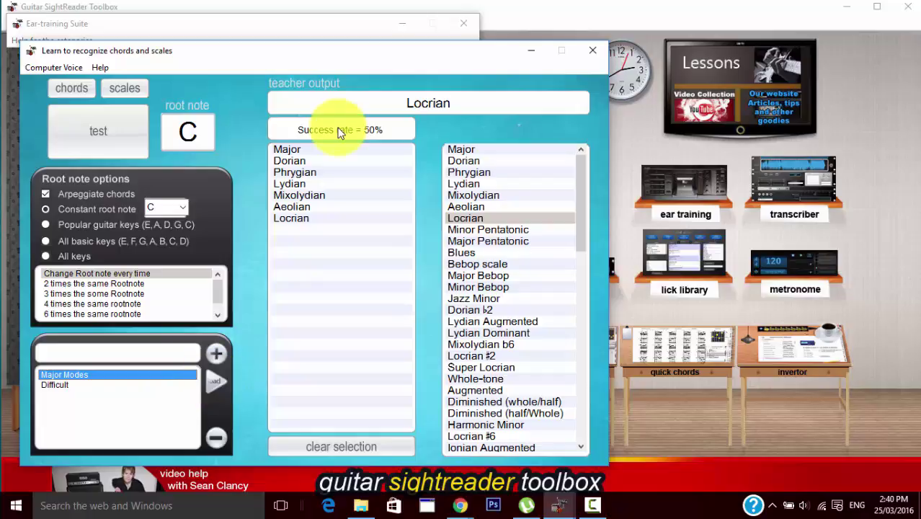
pyautogui.click(594, 55)
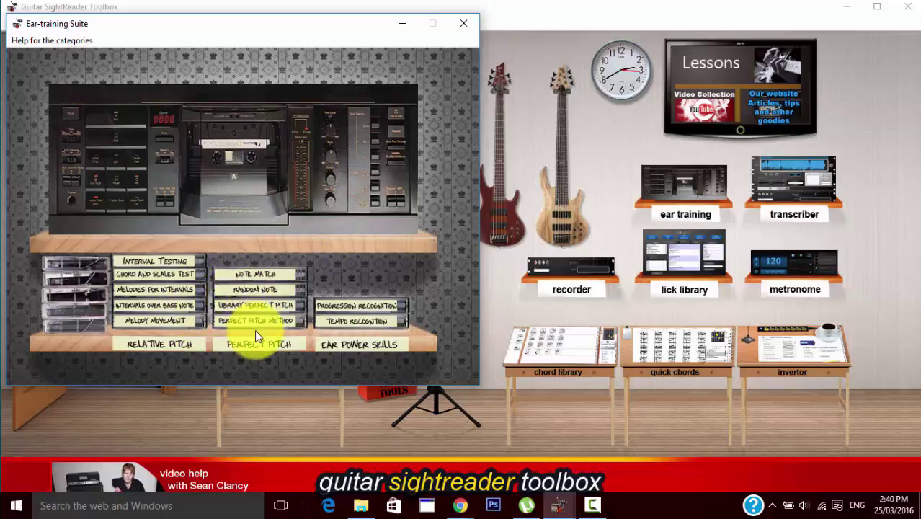
# - View the Note Match exercise, inspect the location note choices in the Random Note exercise, and close both
pyautogui.click(259, 274)
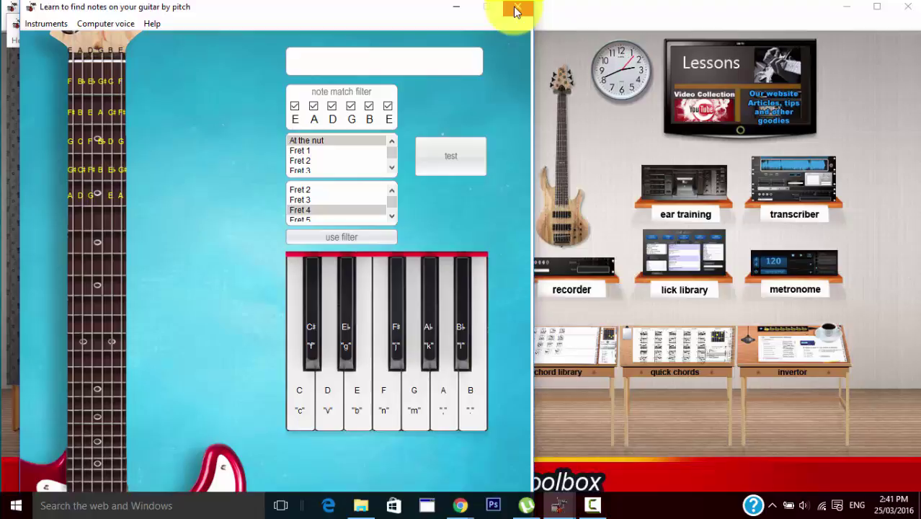
pyautogui.click(516, 10)
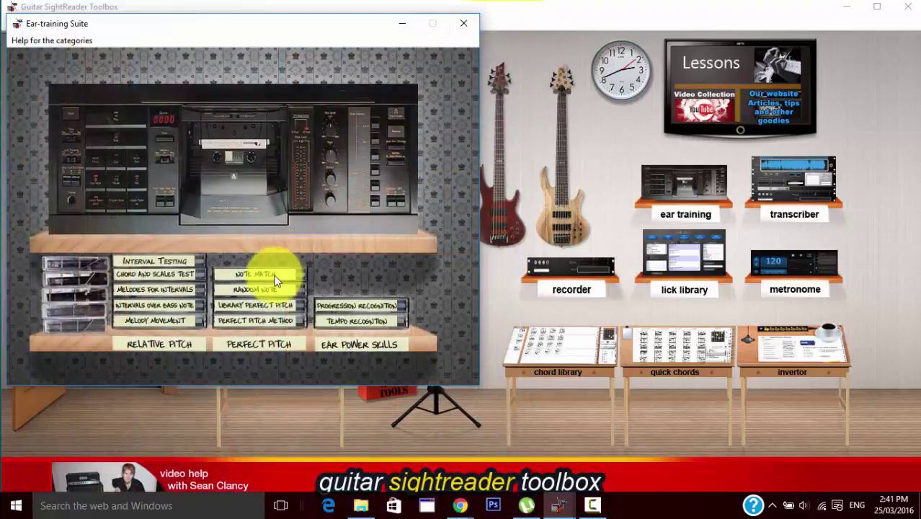
pyautogui.click(267, 288)
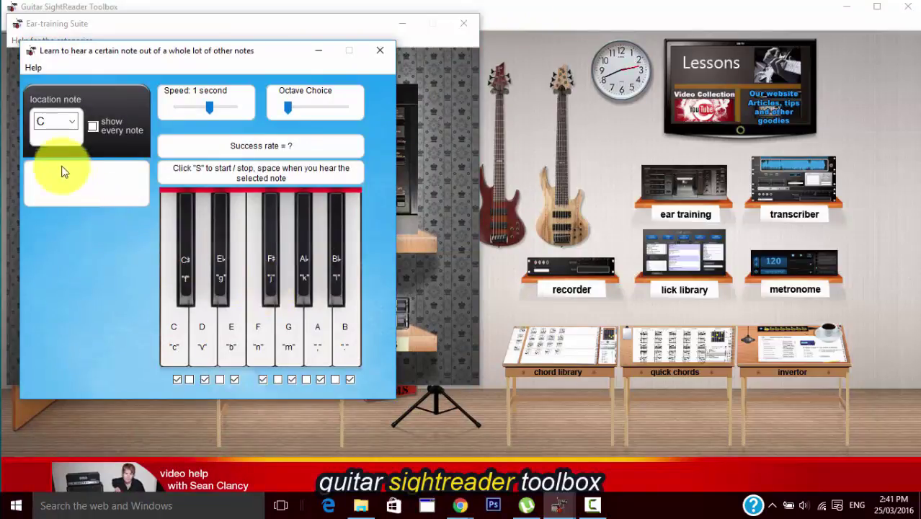
pyautogui.click(74, 125)
pyautogui.click(74, 125)
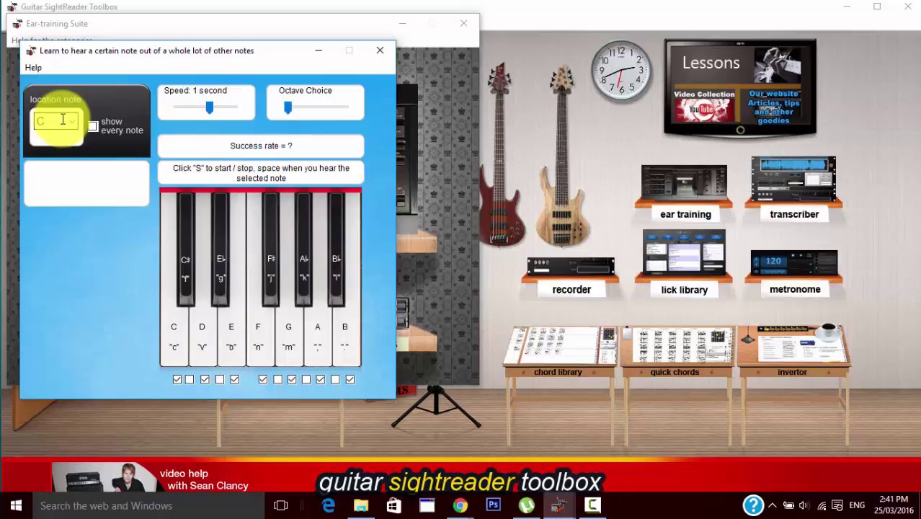
pyautogui.click(375, 49)
# - Open the Library Perfect Pitch exercise, play the listed Top Gun Anthem to compare it with its pitch information, stop playback, and close the exercise
pyautogui.click(266, 307)
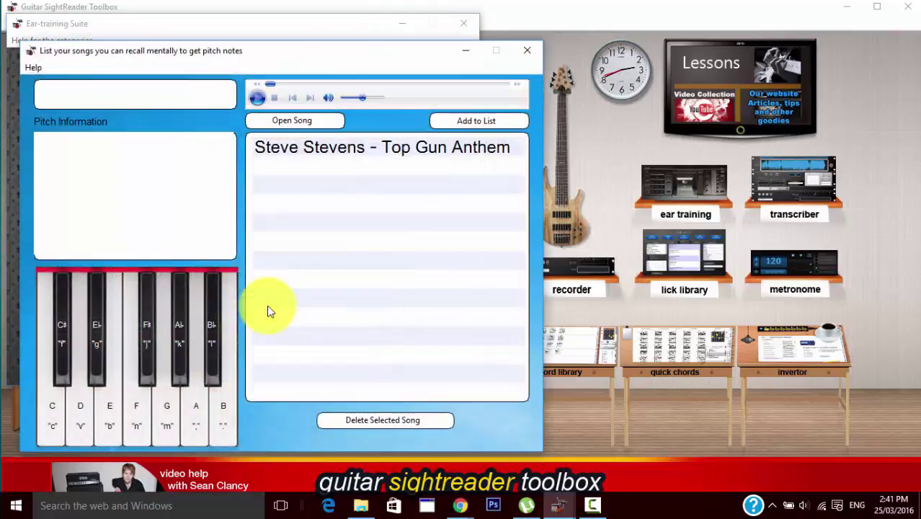
pyautogui.click(368, 147)
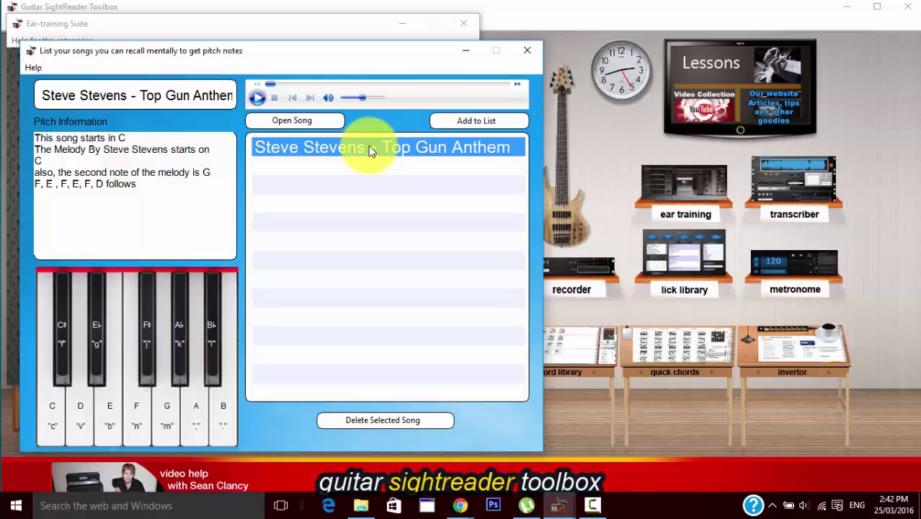
pyautogui.click(259, 101)
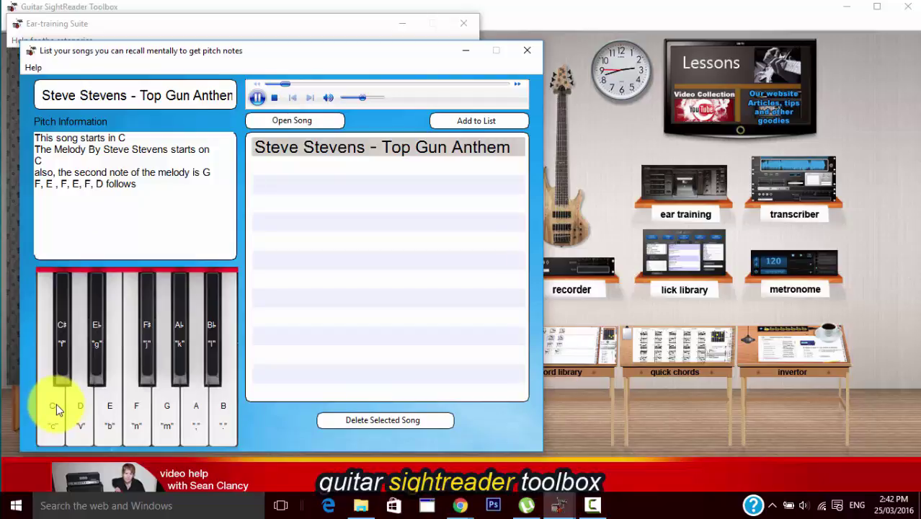
pyautogui.click(275, 97)
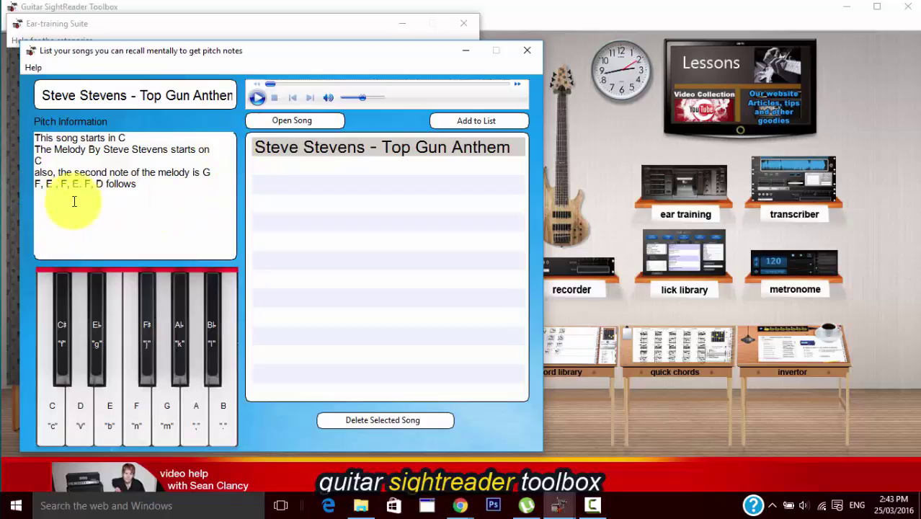
pyautogui.click(524, 51)
# - View the Perfect Pitch Method exercise and close it, then open the Progression Recognition exercise to view its options and close it
pyautogui.click(271, 320)
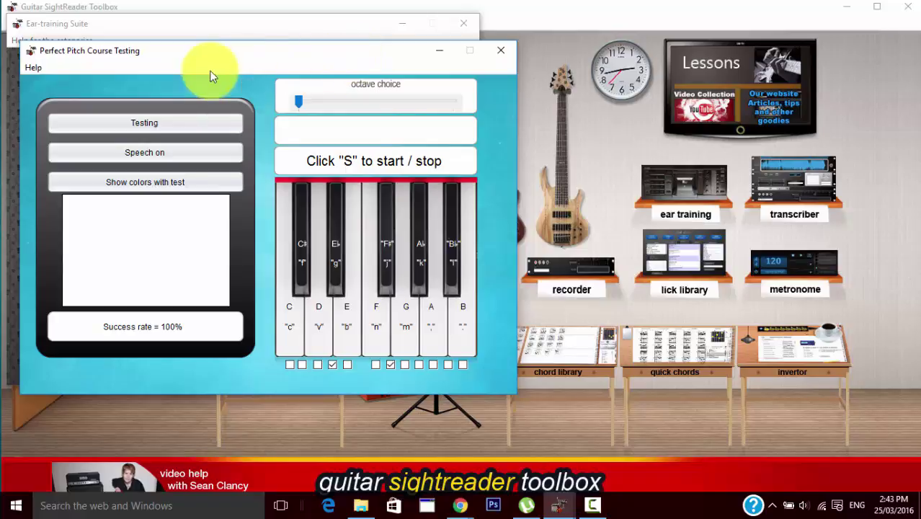
pyautogui.click(502, 51)
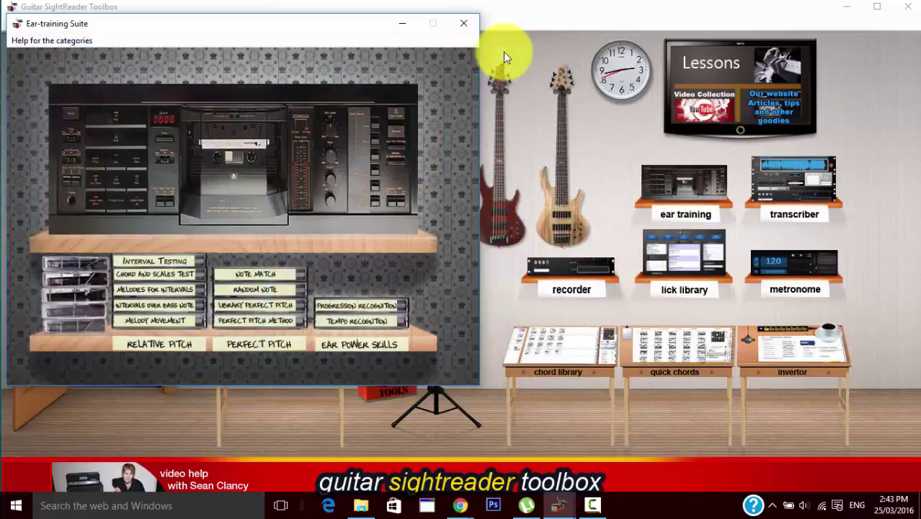
pyautogui.click(348, 306)
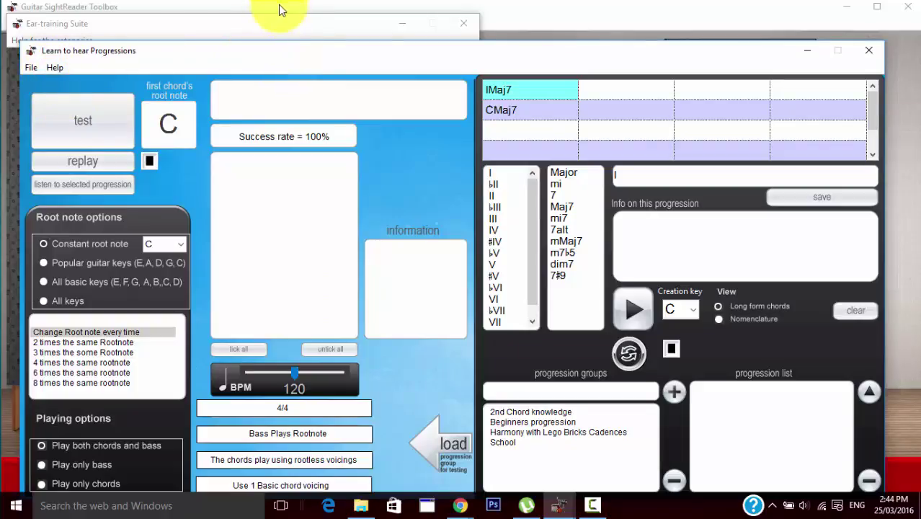
pyautogui.moveTo(274, 55); pyautogui.dragTo(263, 26)
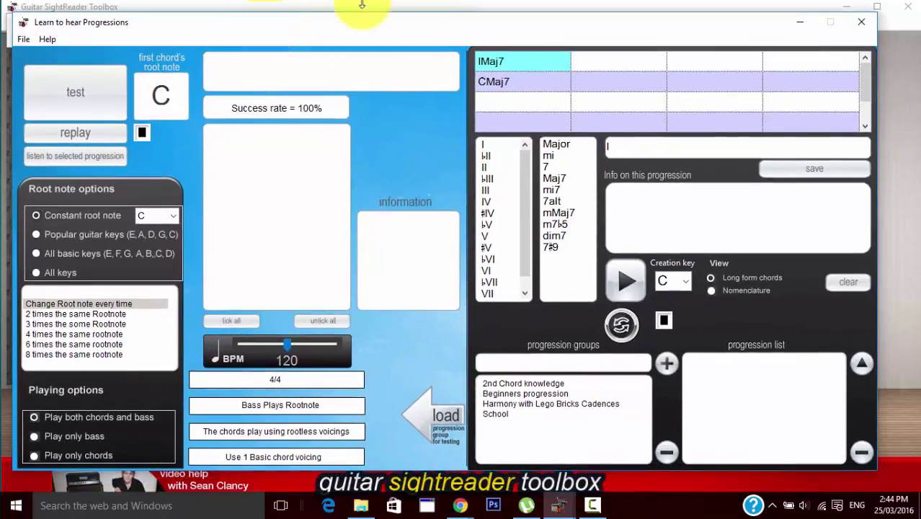
pyautogui.click(865, 22)
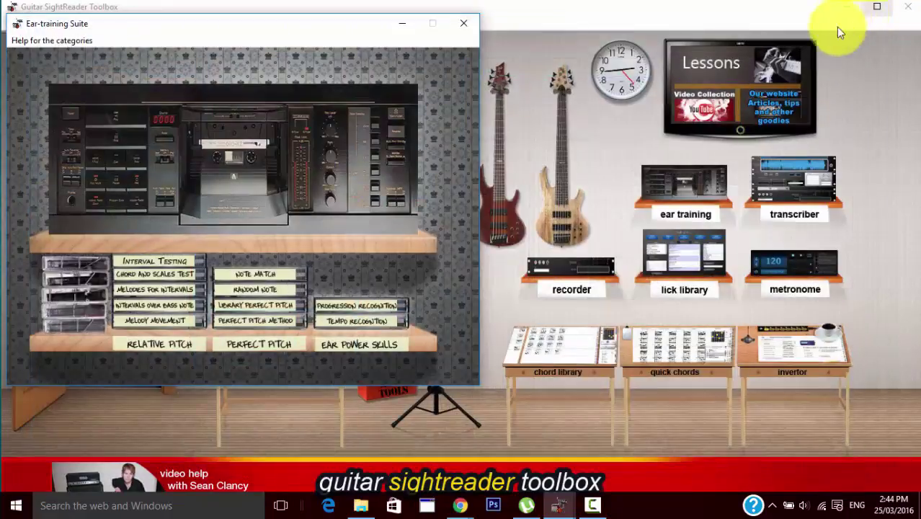
# - Open the Tempo Recognition exercise, play Top Gun Anthem, check its tempo against the metronome, stop the metronome, and close the exercise
pyautogui.click(352, 320)
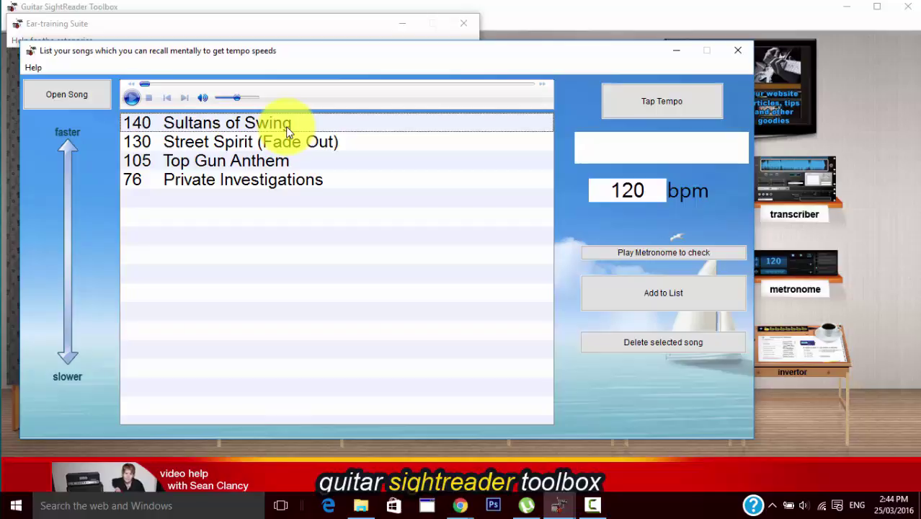
pyautogui.click(258, 160)
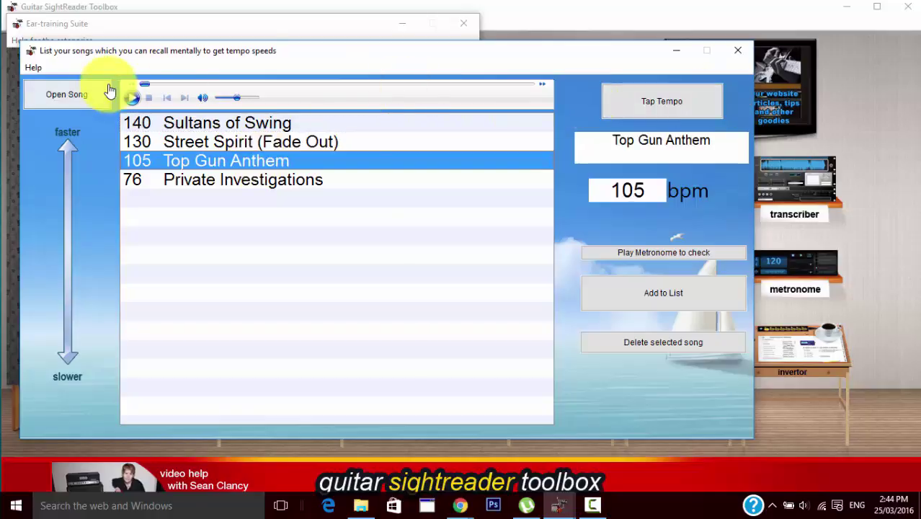
pyautogui.click(137, 95)
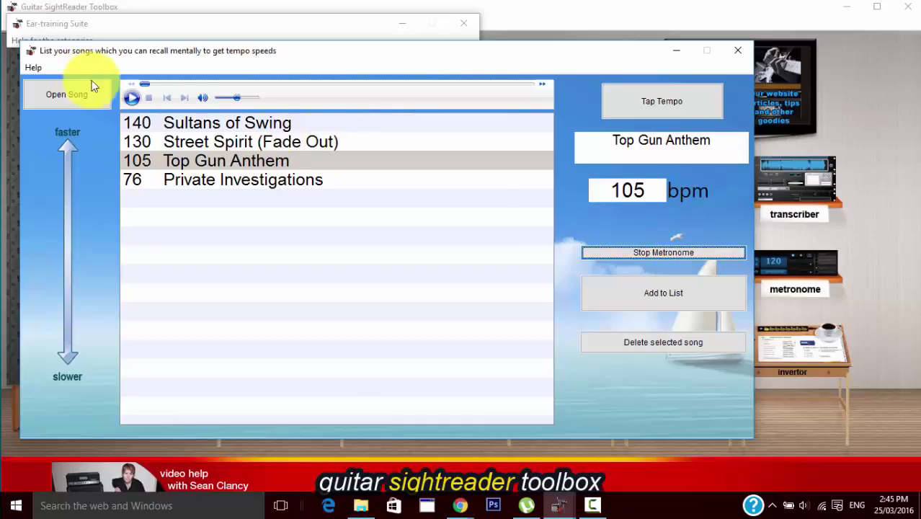
pyautogui.click(697, 248)
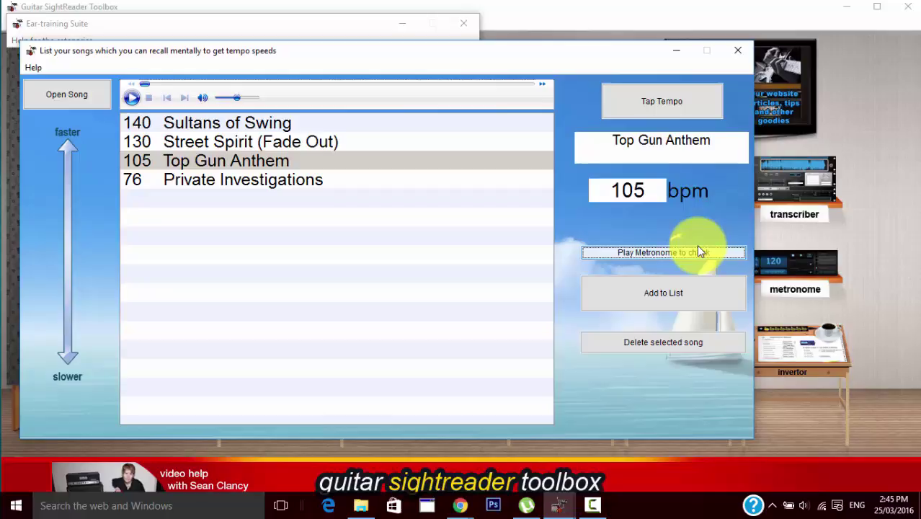
pyautogui.click(742, 52)
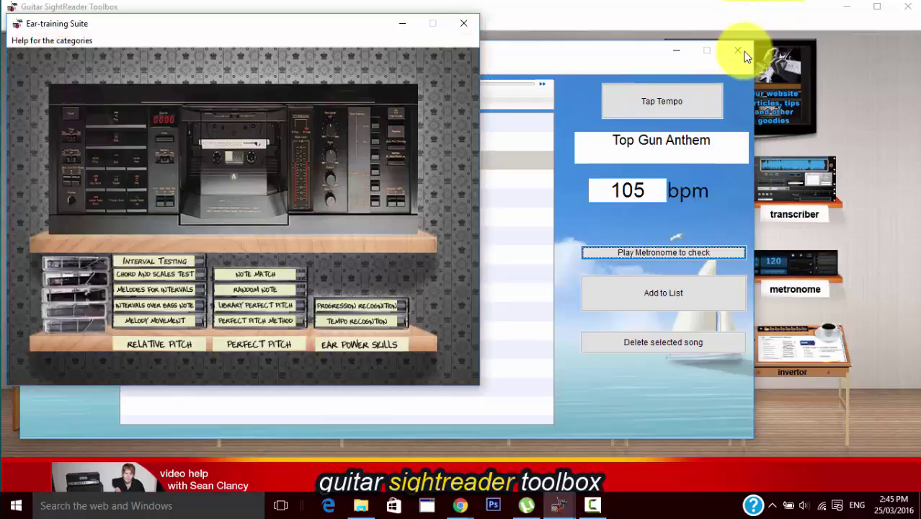